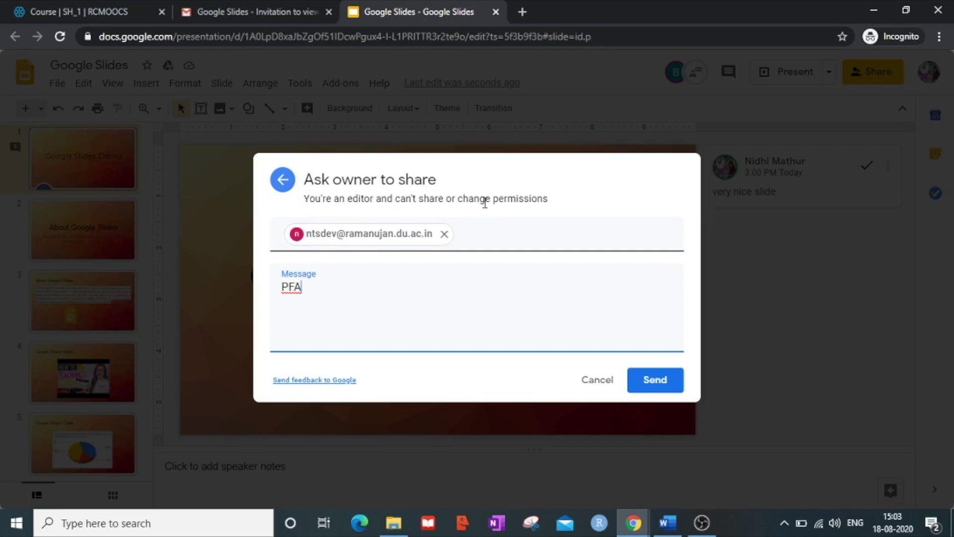
Step: Switch to the owner's browser window and allow editors to change permissions and share in the presentation's sharing settings
key(alt+Tab)
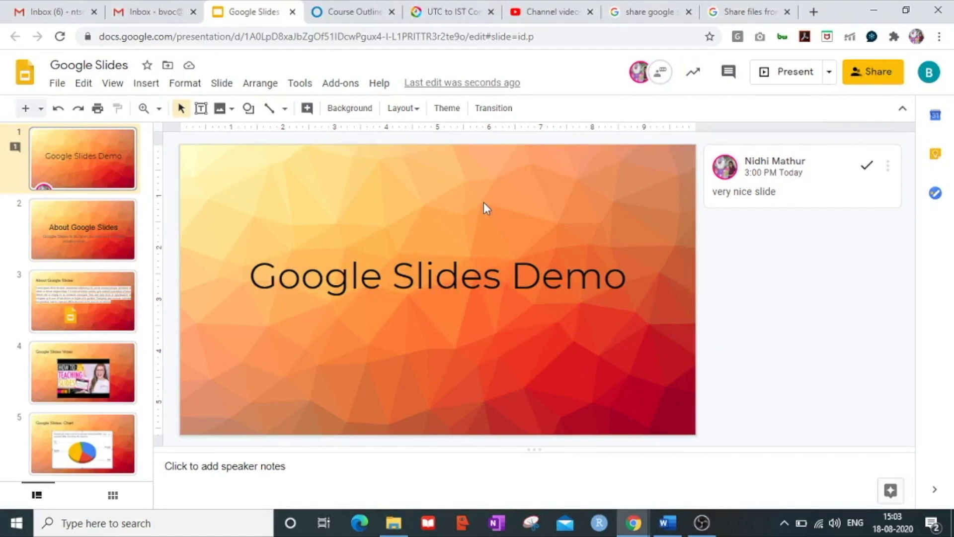
click(866, 76)
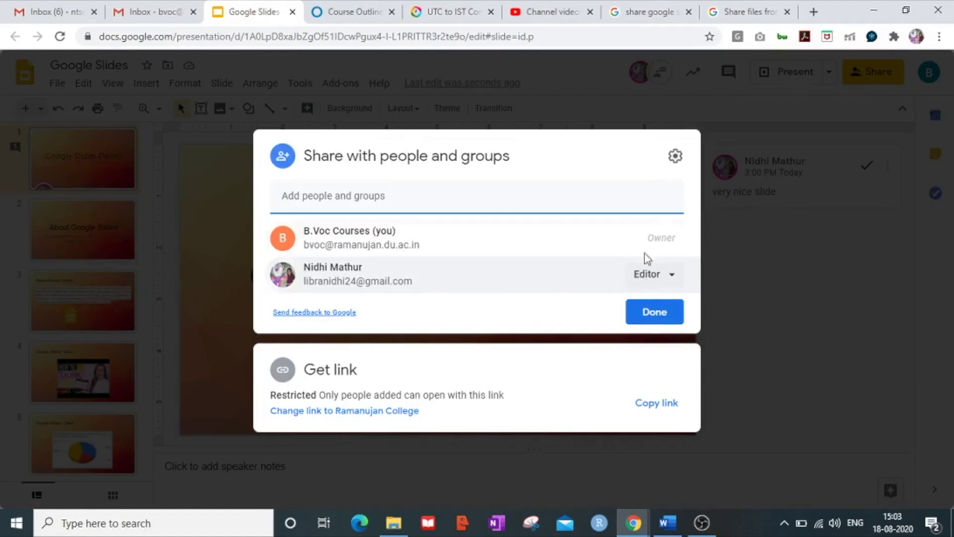
click(675, 157)
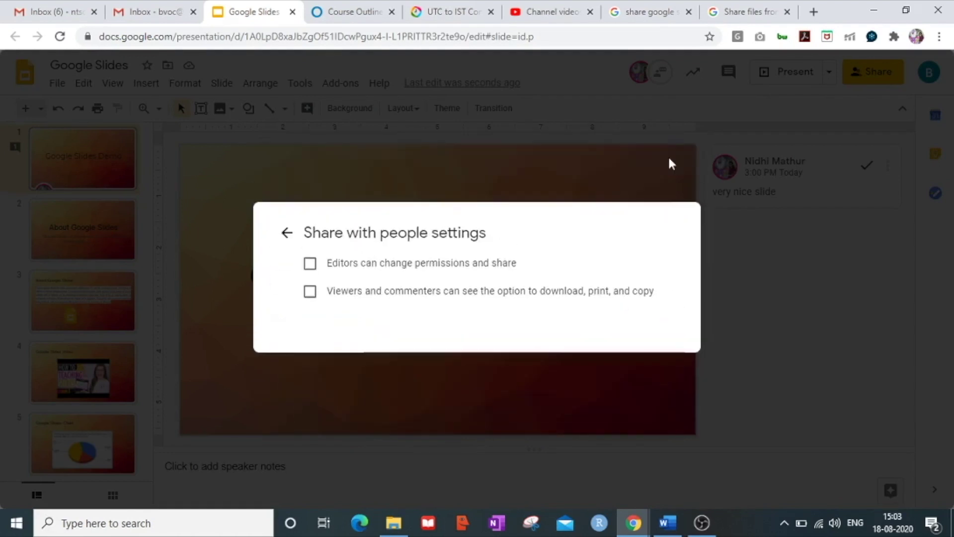
click(311, 266)
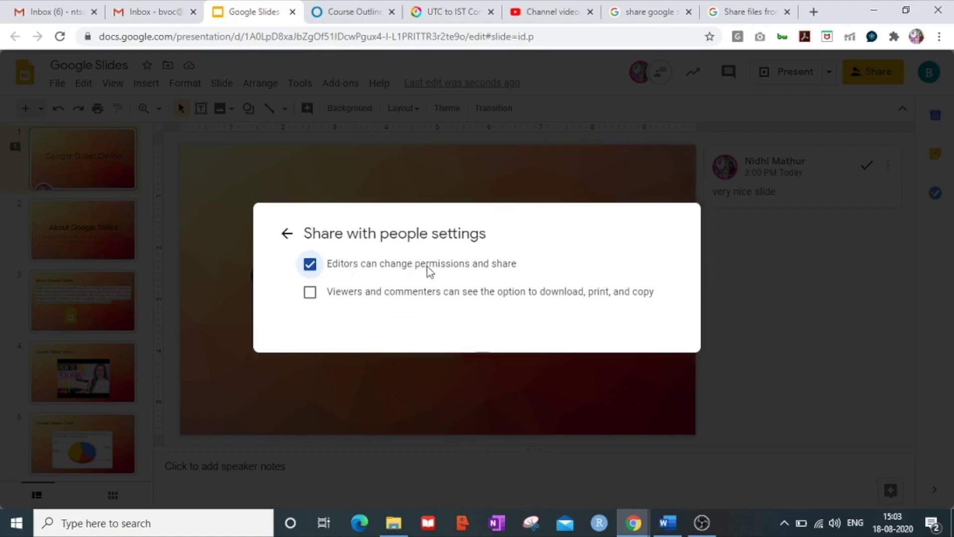
click(283, 242)
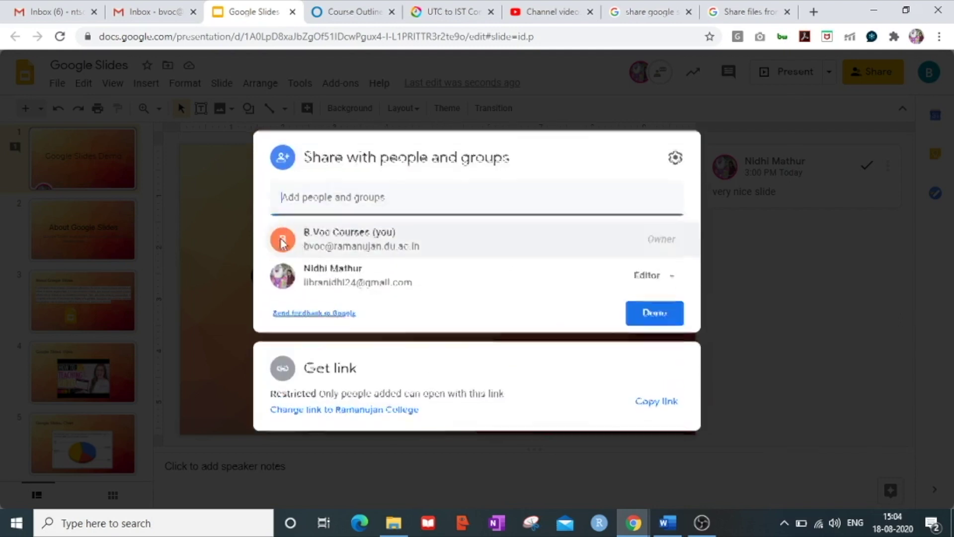
click(656, 312)
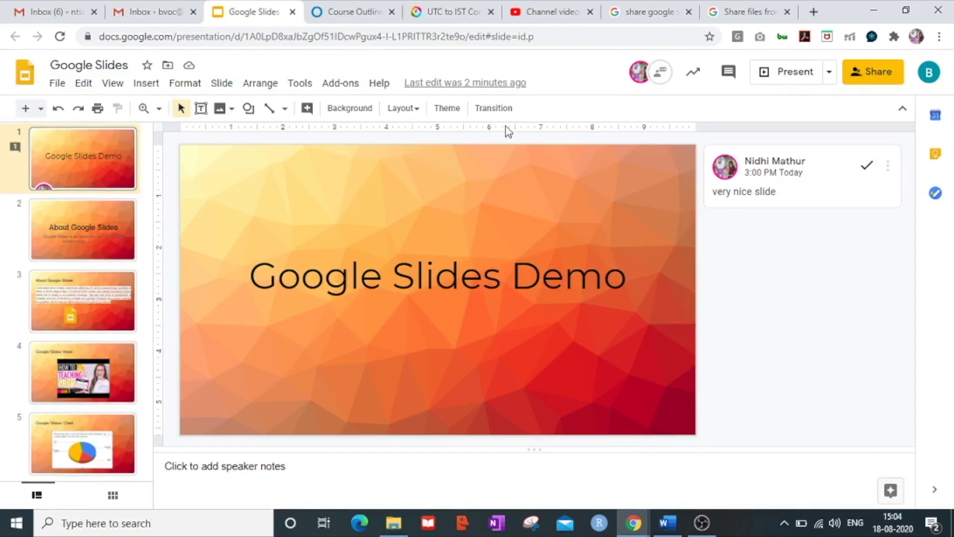
Step: Switch back to the editor's Incognito window, discard the pending share request and reload the presentation
key(alt+Tab)
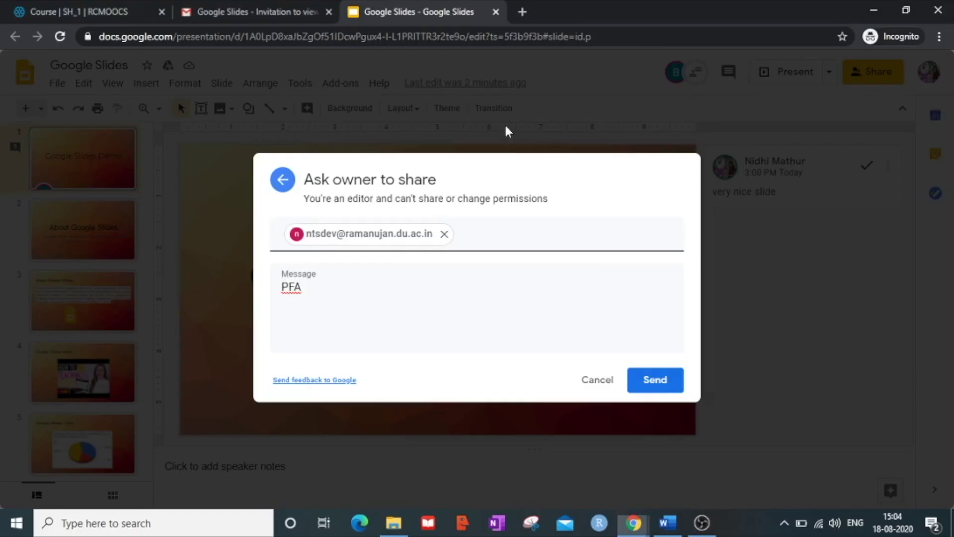
click(616, 386)
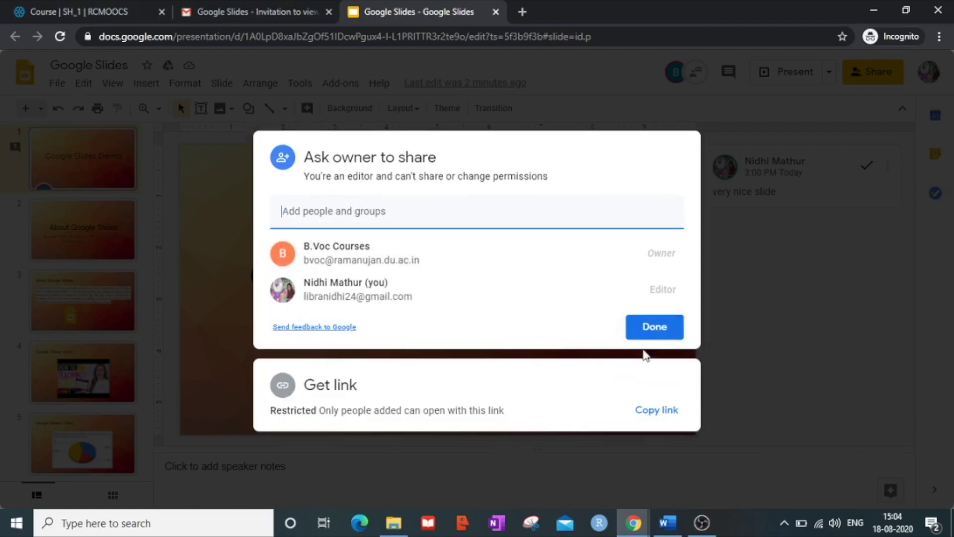
click(654, 329)
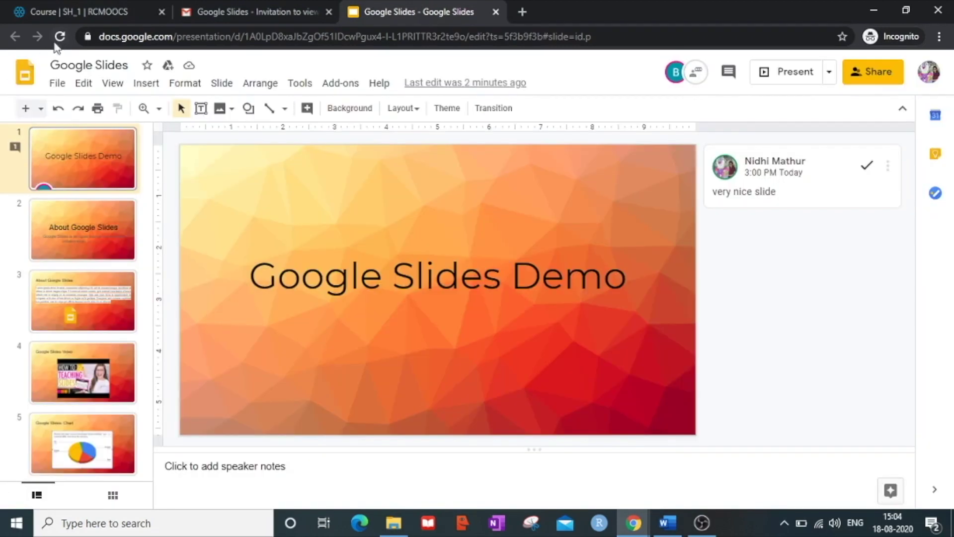
click(60, 38)
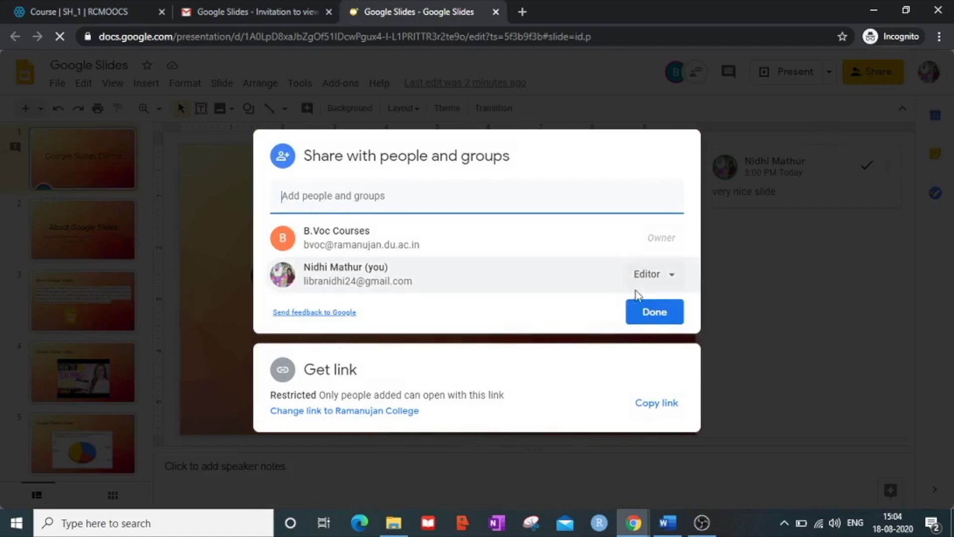
Step: Reopen the editor account's sharing settings and examine the access roles offered for the editor's own entry
click(665, 319)
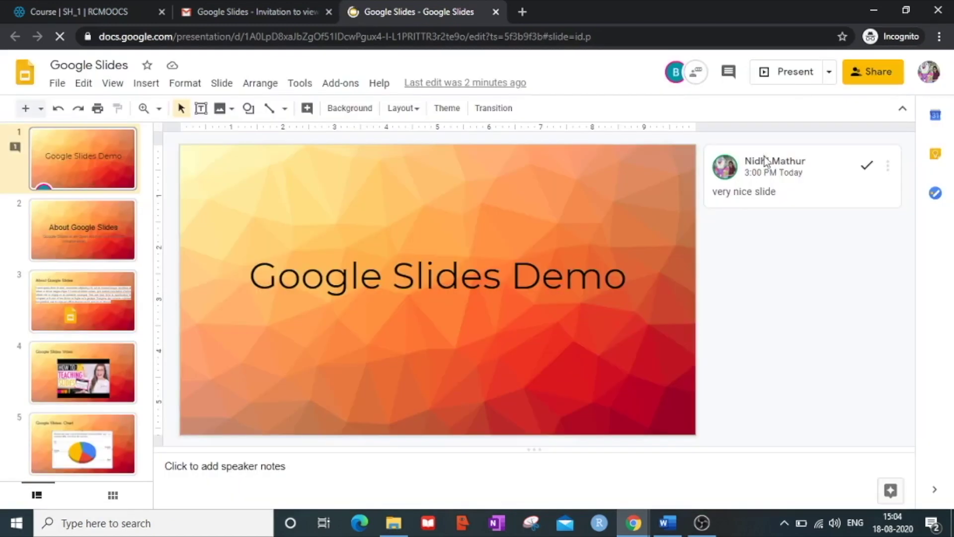
click(875, 72)
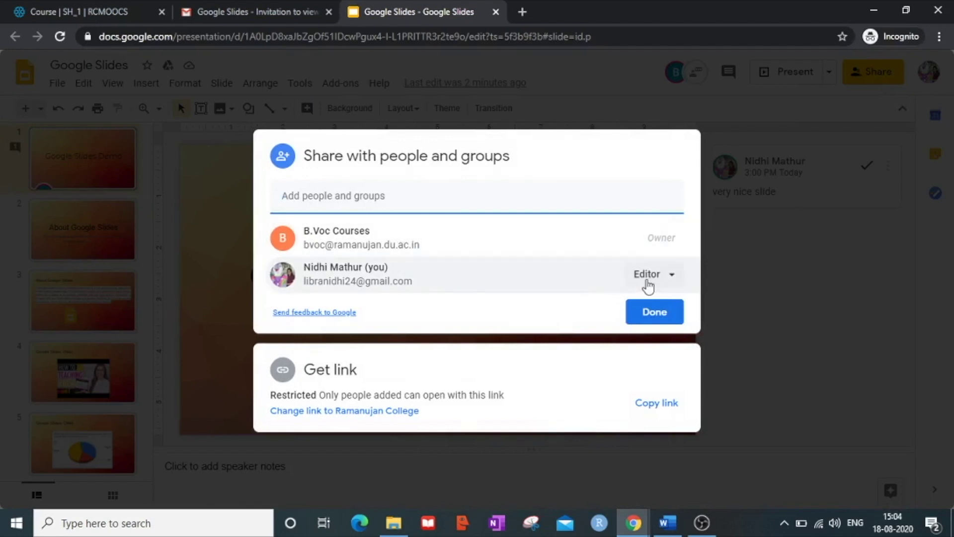
click(648, 287)
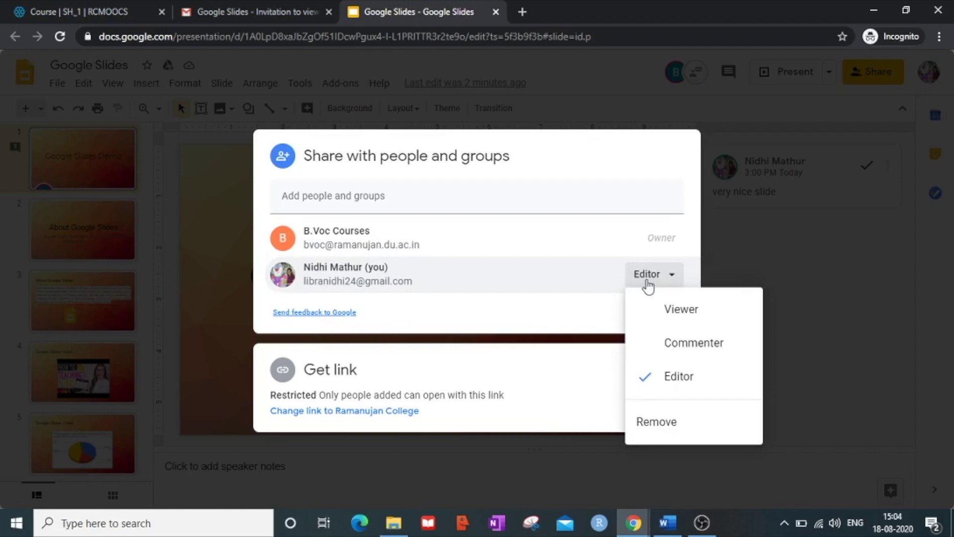
click(527, 330)
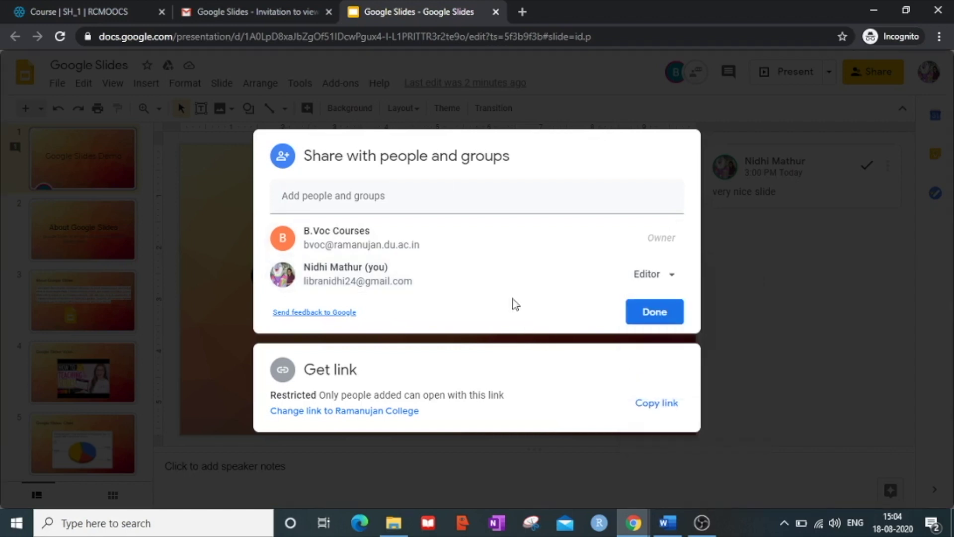
Step: Share the presentation with the suggested college contact as Editor, with people notified and the message "PFA"
click(445, 189)
text(ntd)
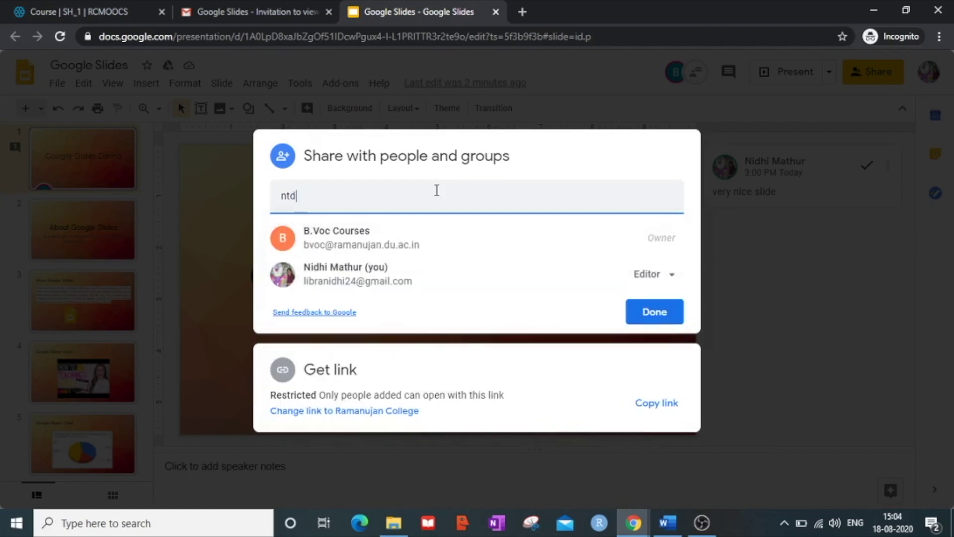
key(BackSpace)
text(s)
click(396, 256)
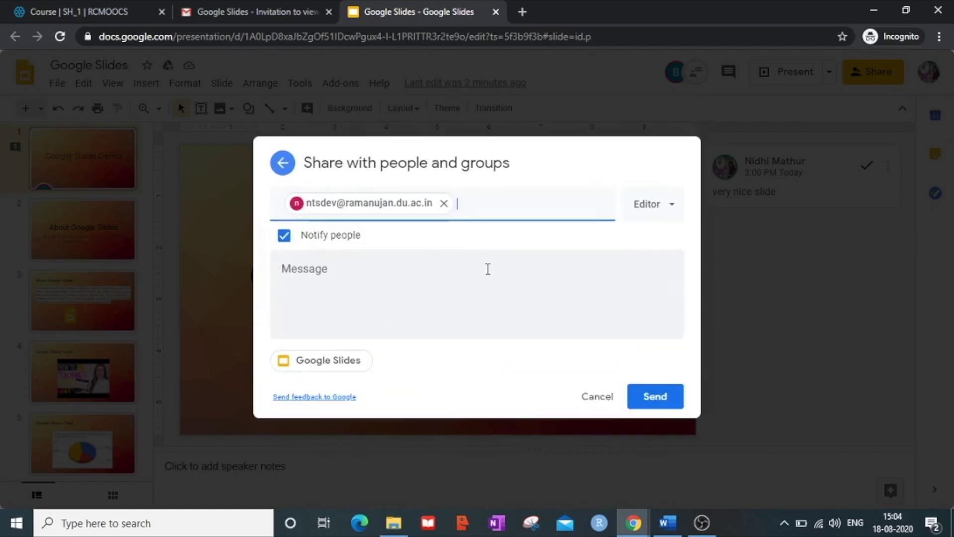
click(491, 281)
text(PFA)
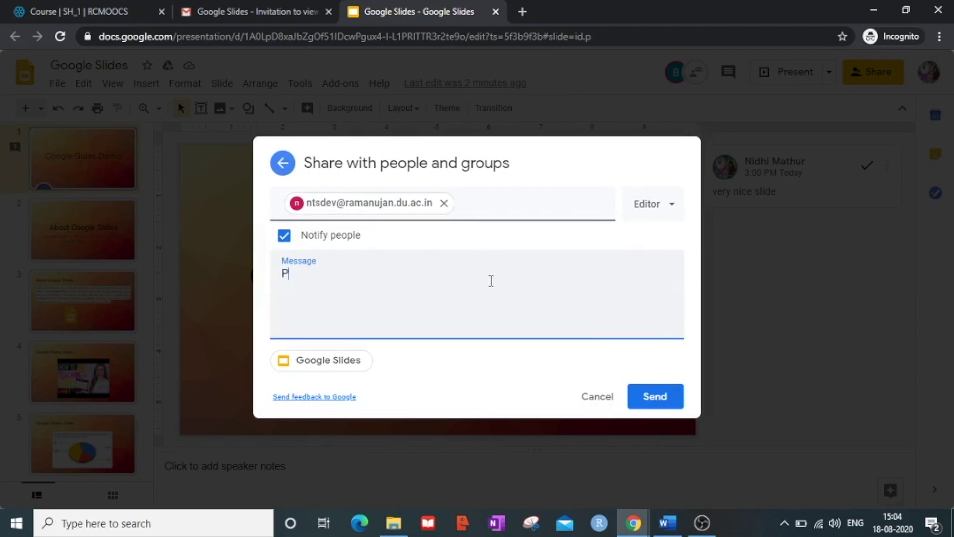
click(679, 397)
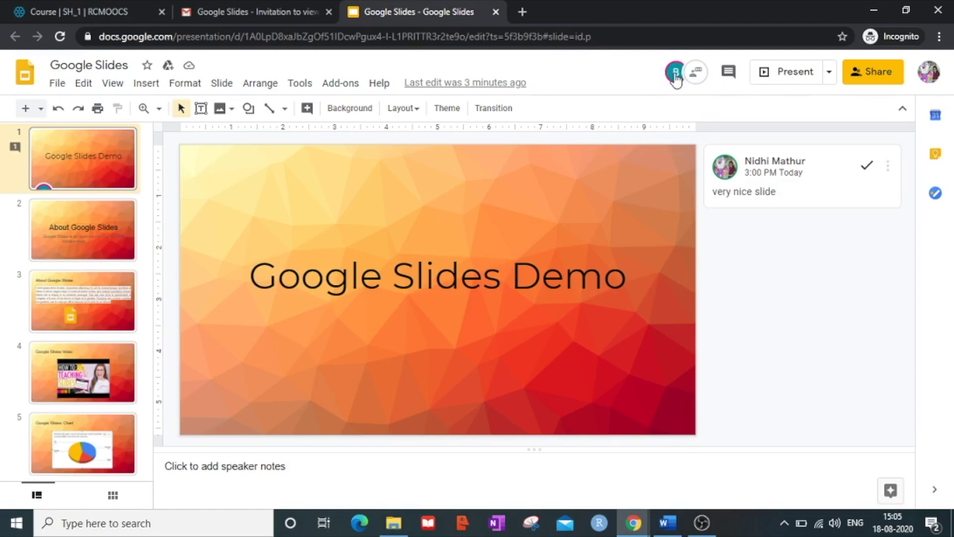
Step: Switch to the owner's browser window and check who has access to the presentation and who is viewing it
key(alt+Tab)
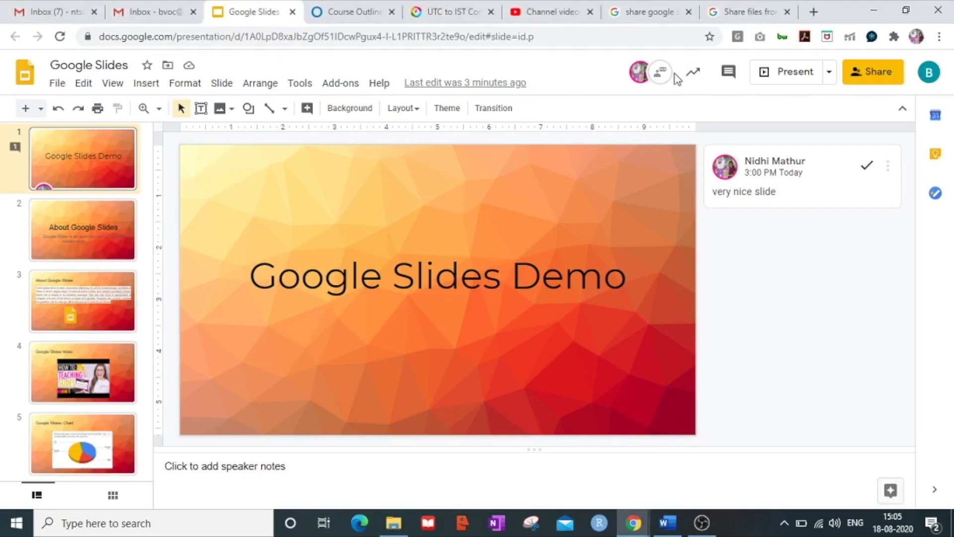
click(865, 76)
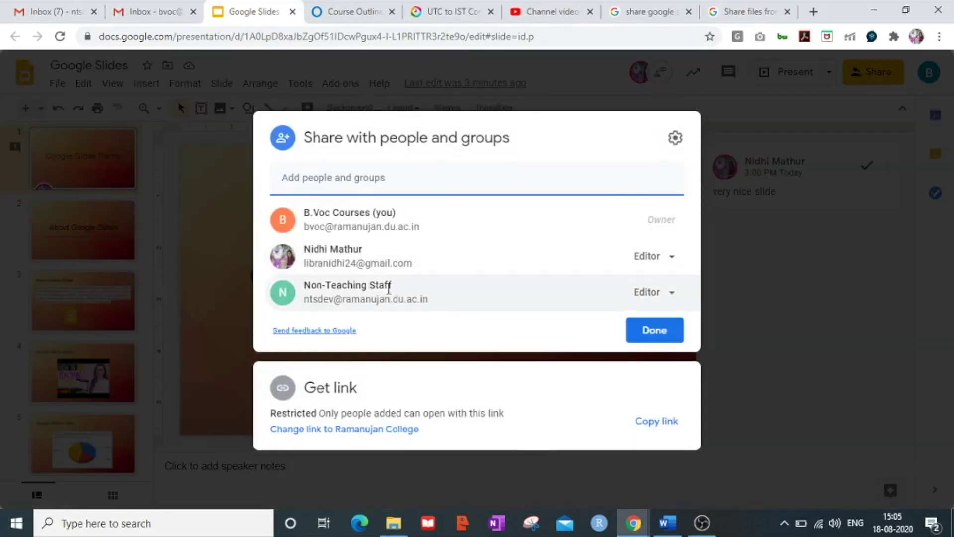
mouse_move(358, 266)
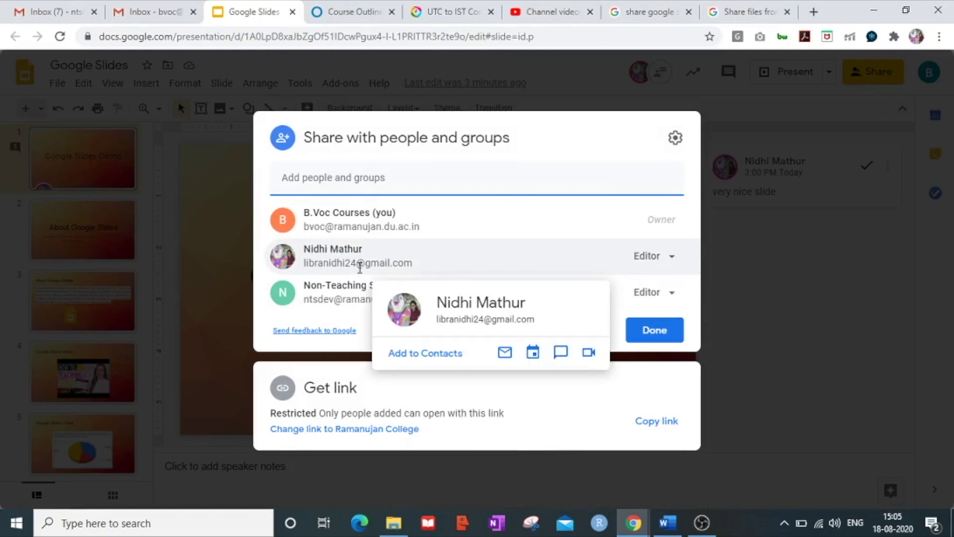
click(765, 255)
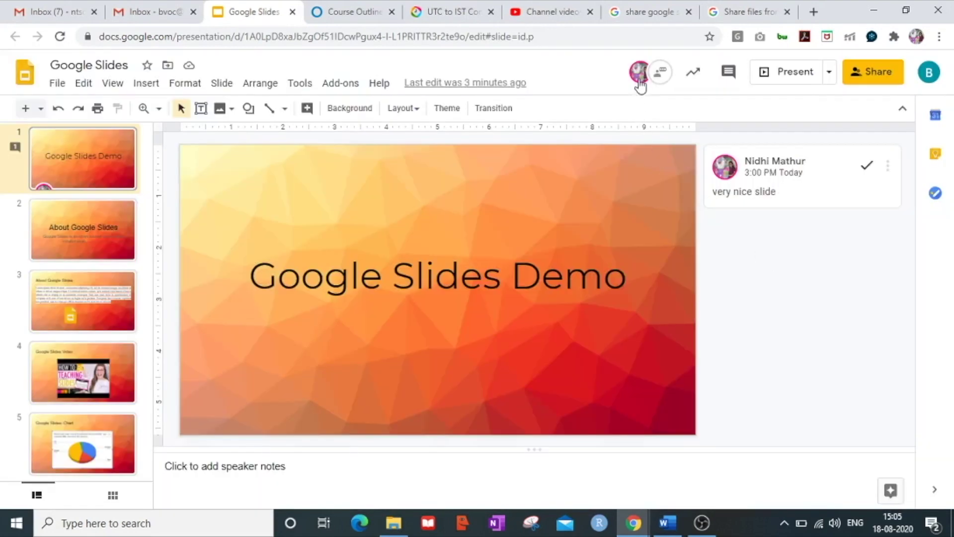
mouse_move(641, 78)
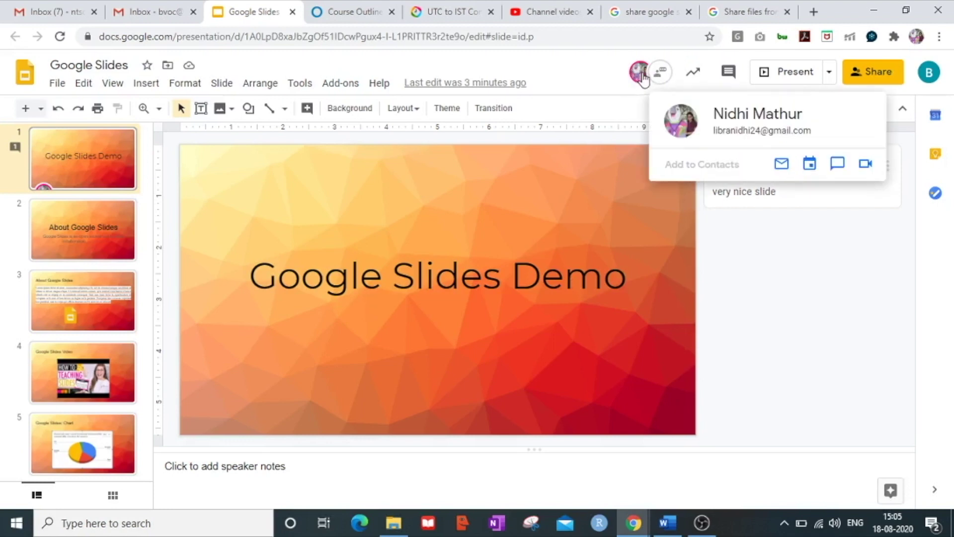
Step: Examine the access options the owner can give the Non-Teaching Staff account, including temporary access, ownership and removal
click(857, 72)
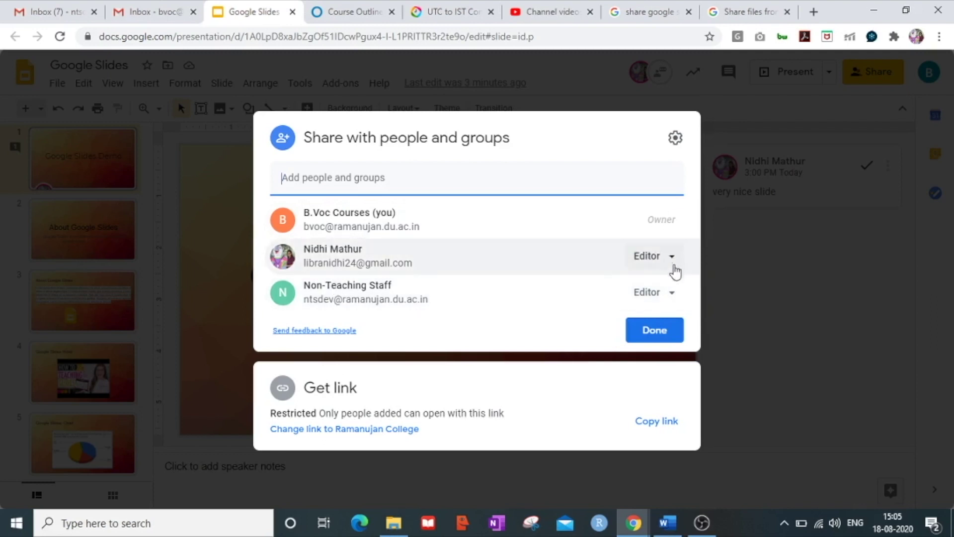
click(671, 297)
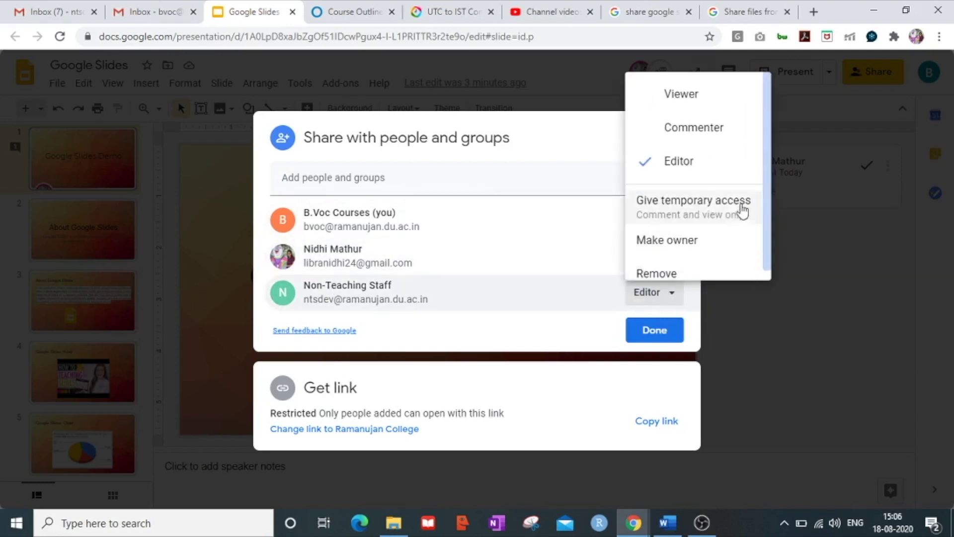
scroll(769, 183, down, 1)
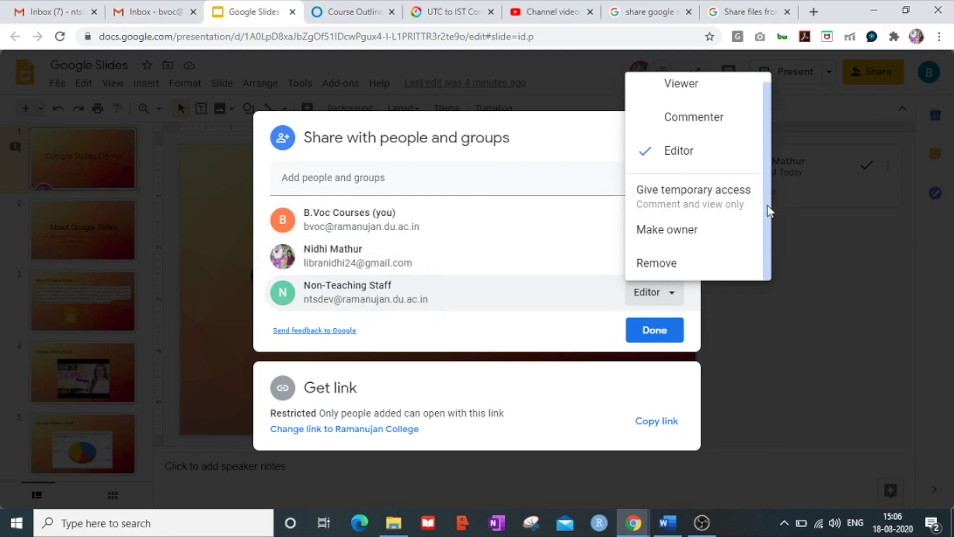
scroll(769, 211, up, 1)
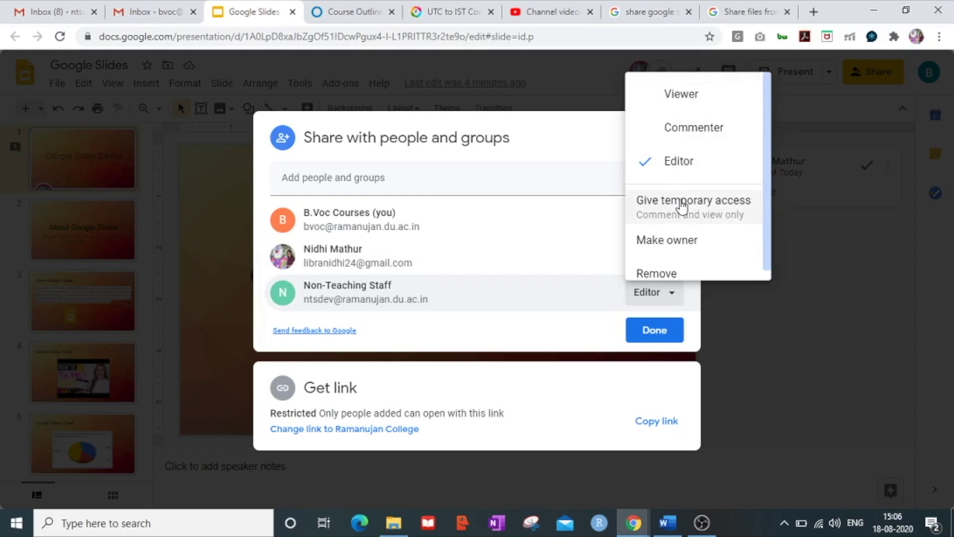
click(603, 159)
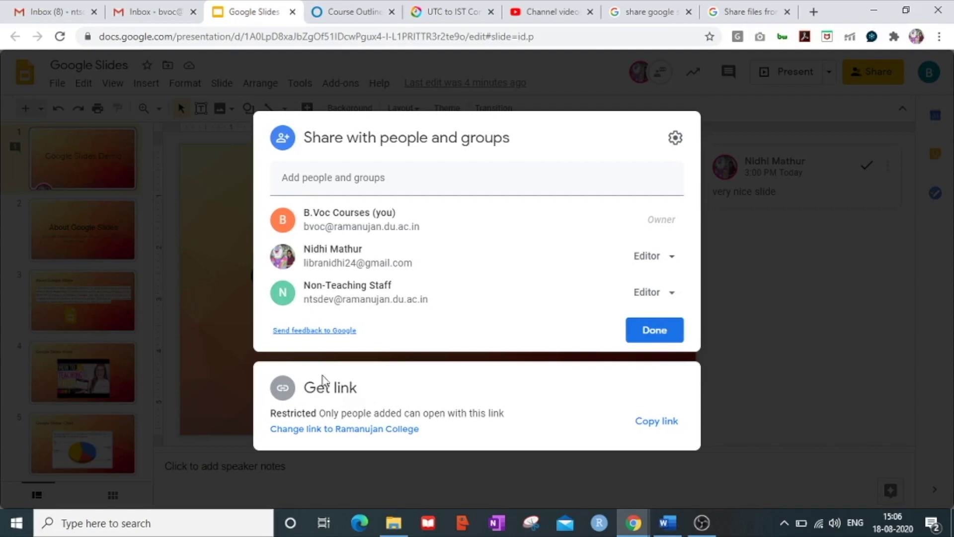
key(alt+Tab)
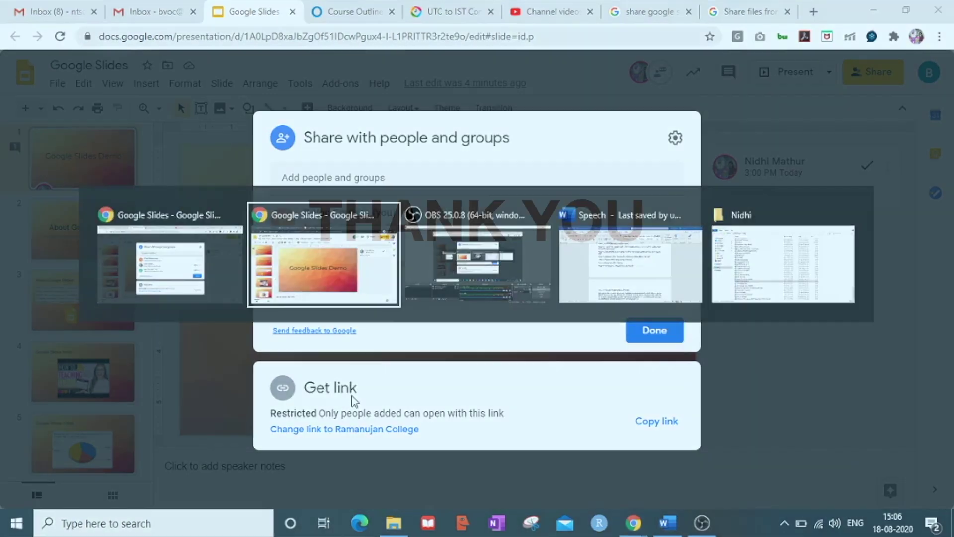